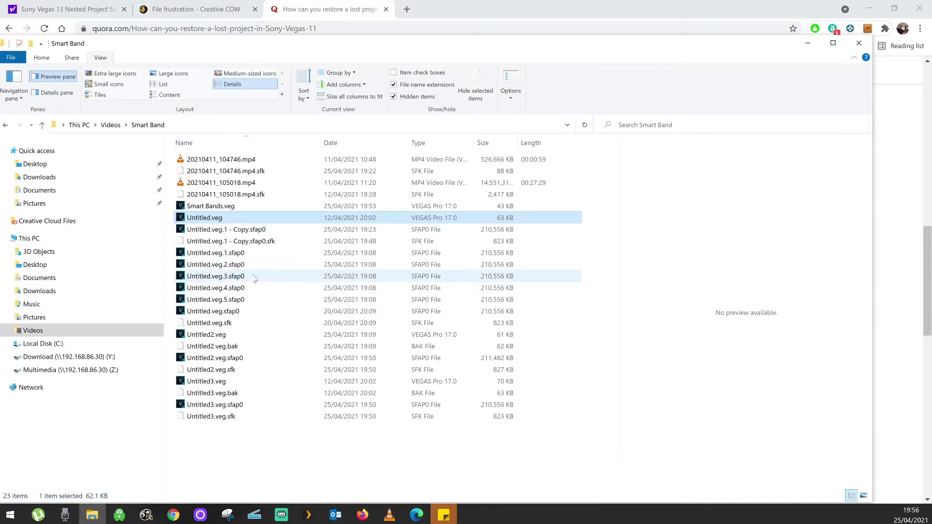
Maximise the Smart Band folder window and open Untitled.veg in VEGAS Pro.
{"action": "double_click", "coordinate": [275, 43]}
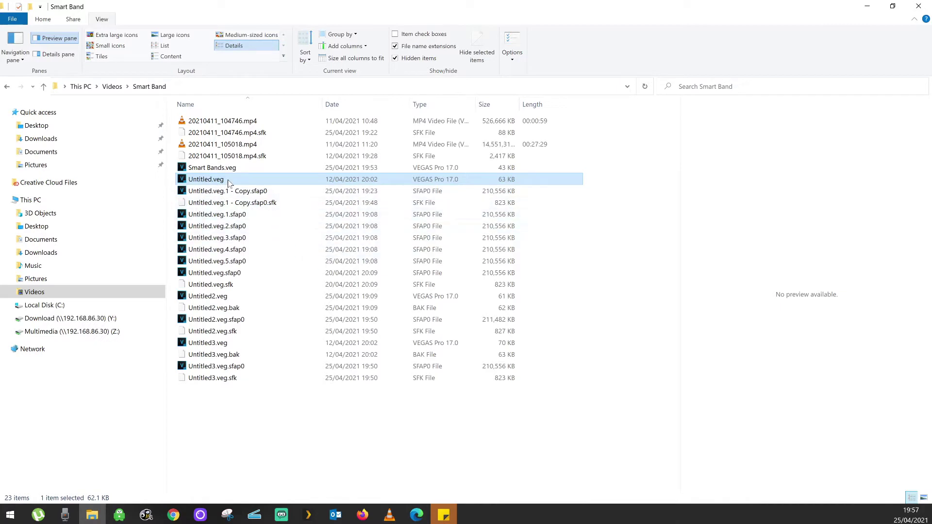
{"action": "double_click", "coordinate": [229, 182]}
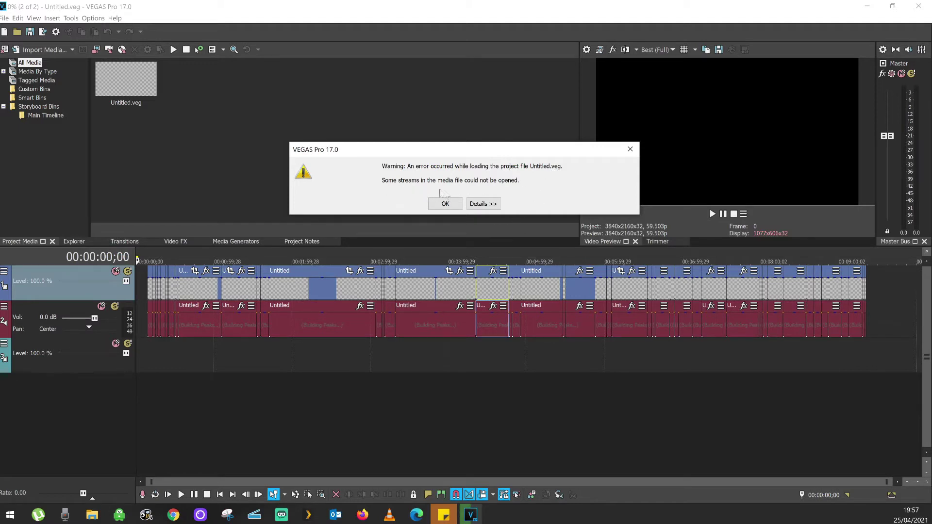
Expand the loading-error details, read the missing nested-project path, then dismiss the warning.
{"action": "left_click", "coordinate": [499, 208]}
{"action": "left_click_drag", "start_coordinate": [301, 225], "coordinate": [339, 225]}
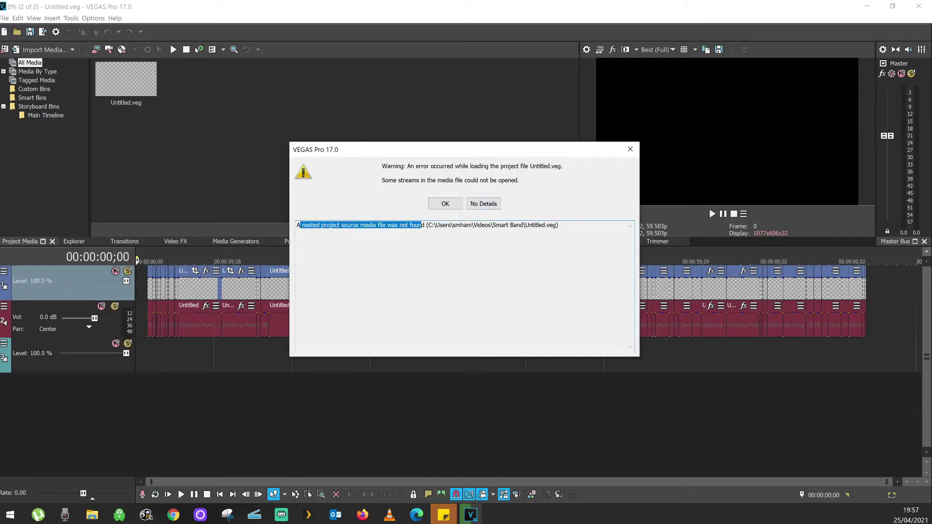
{"action": "left_click_drag", "start_coordinate": [428, 226], "coordinate": [449, 225]}
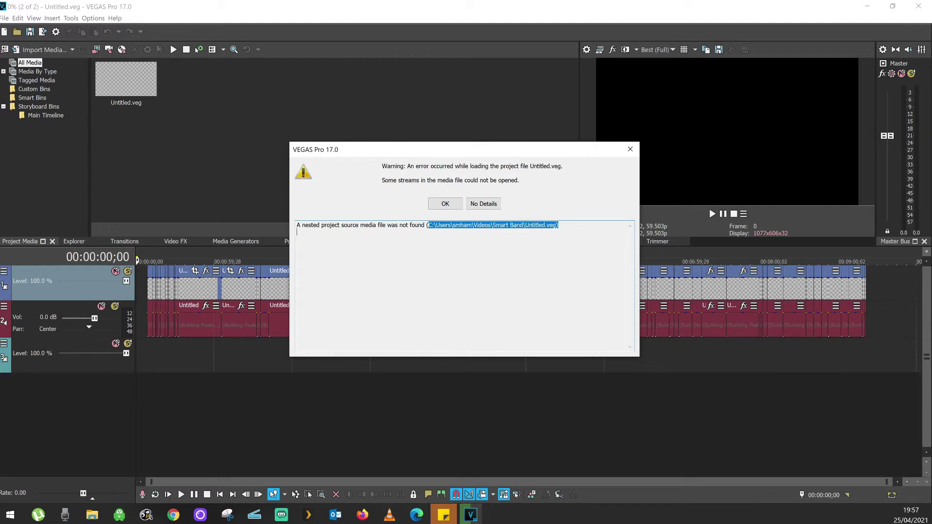
{"action": "left_click", "coordinate": [559, 226]}
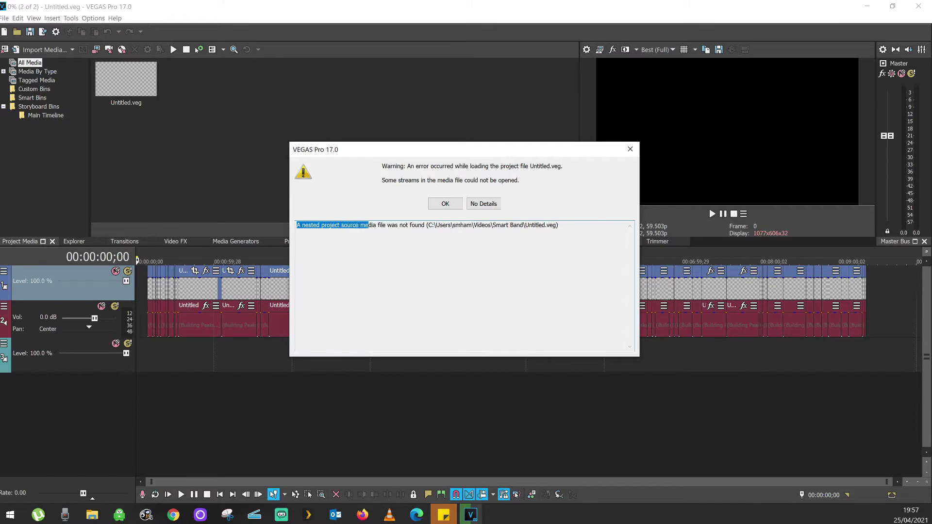
{"action": "left_click", "coordinate": [629, 306]}
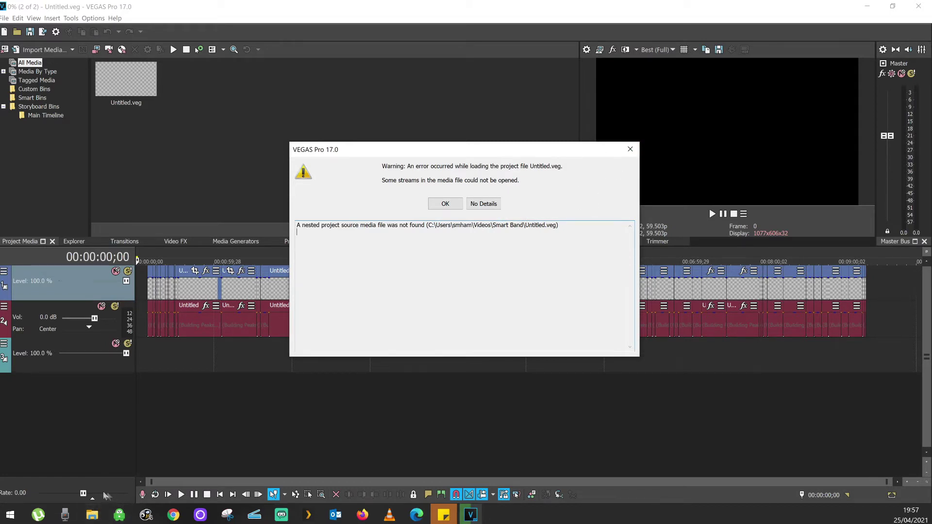
{"action": "left_click", "coordinate": [629, 149]}
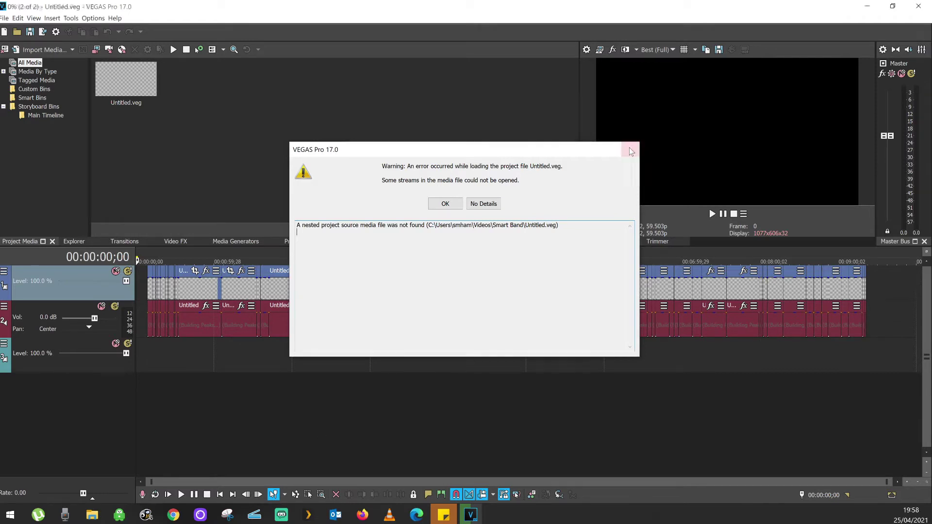
Reach the VEGAS Pro folder under AppData\Local by running %temp% and going up a level.
{"action": "left_click", "coordinate": [5, 18]}
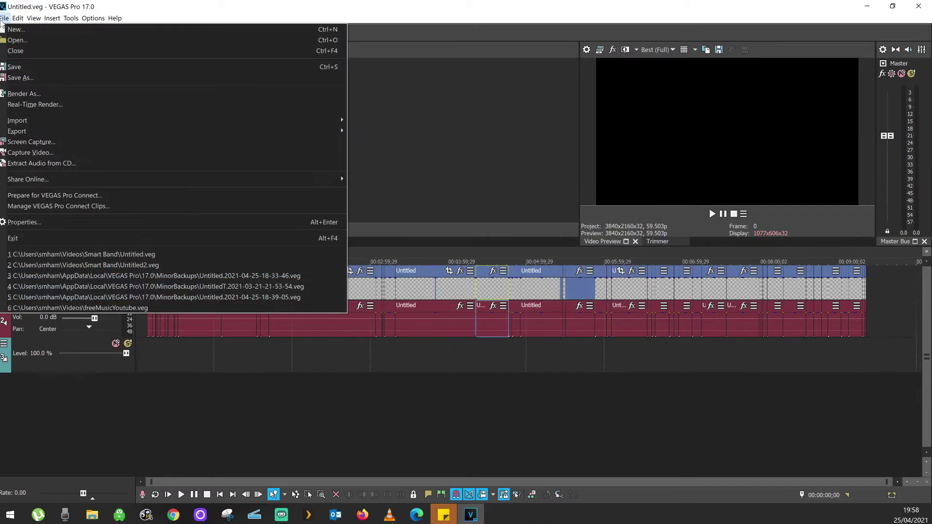
{"action": "right_click", "coordinate": [10, 515]}
{"action": "left_click", "coordinate": [43, 461]}
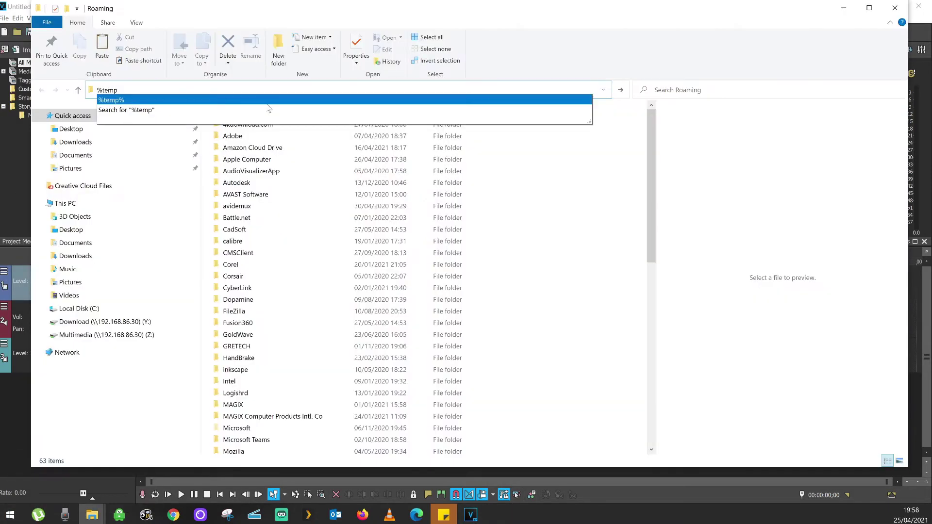
{"action": "type", "text": "%"}
{"action": "key", "text": "Return"}
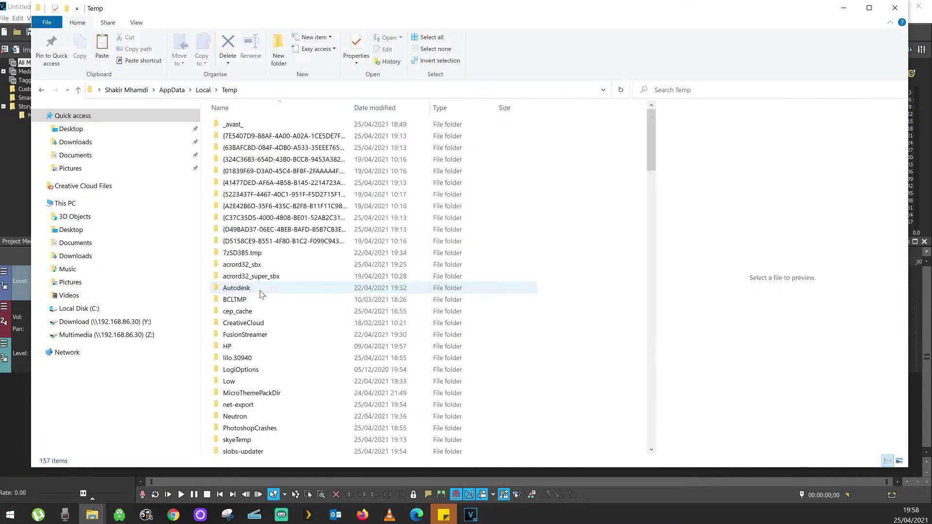
{"action": "key", "text": "alt+Up"}
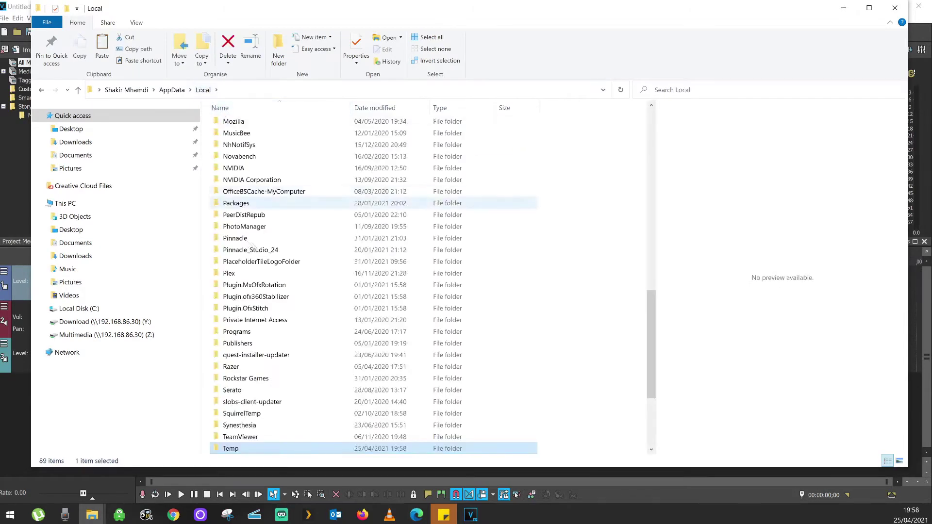
{"action": "scroll", "coordinate": [306, 365], "scroll_direction": "down", "scroll_amount": 1}
{"action": "scroll", "coordinate": [307, 370], "scroll_direction": "down", "scroll_amount": 3}
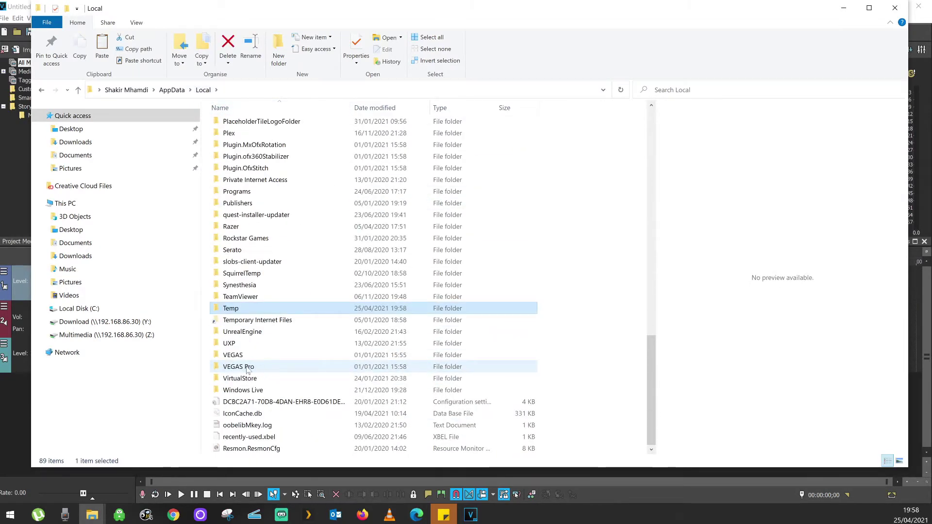
{"action": "left_click", "coordinate": [242, 368]}
{"action": "double_click", "coordinate": [240, 370]}
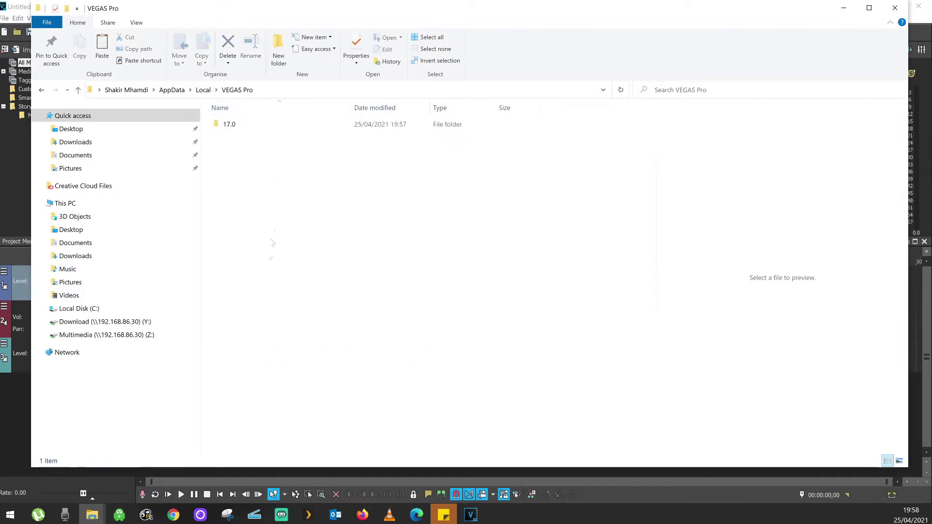
{"action": "left_click", "coordinate": [239, 125]}
{"action": "double_click", "coordinate": [239, 125]}
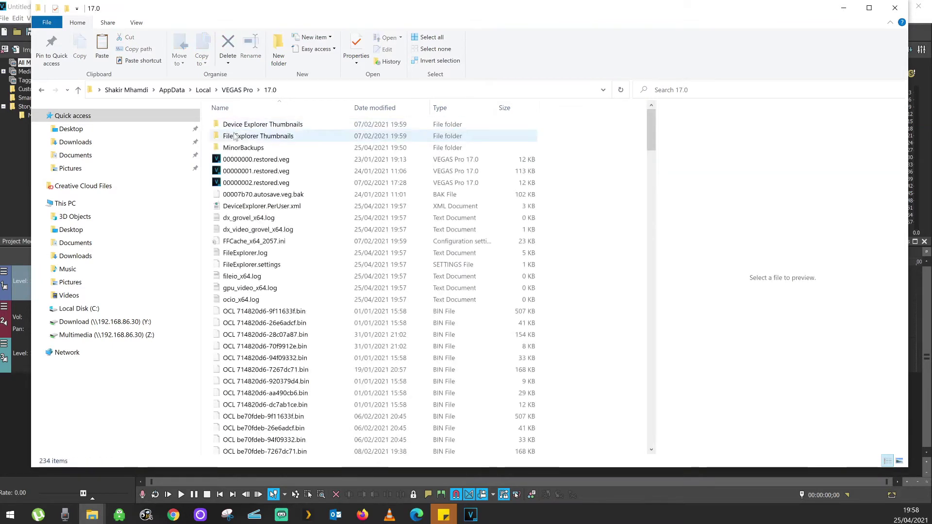
{"action": "left_click", "coordinate": [290, 161]}
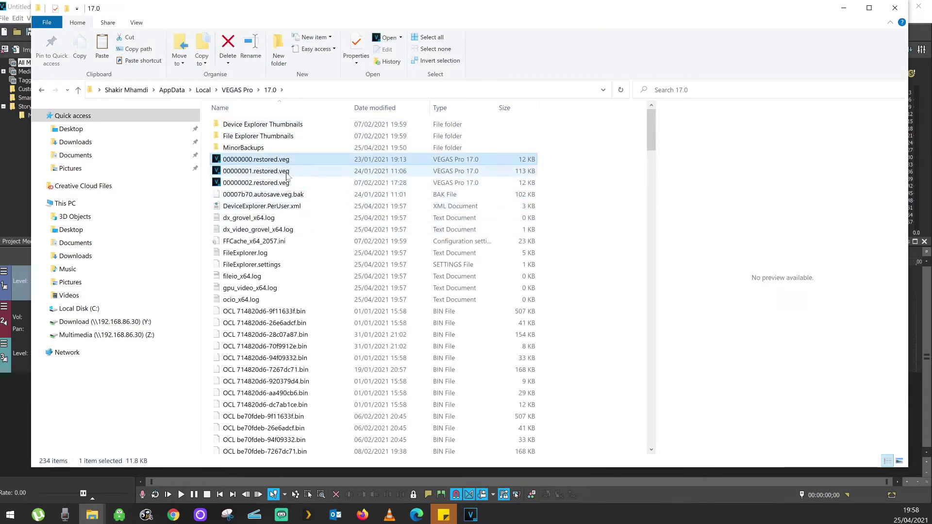
{"action": "left_click", "coordinate": [288, 172]}
{"action": "left_click", "coordinate": [285, 183]}
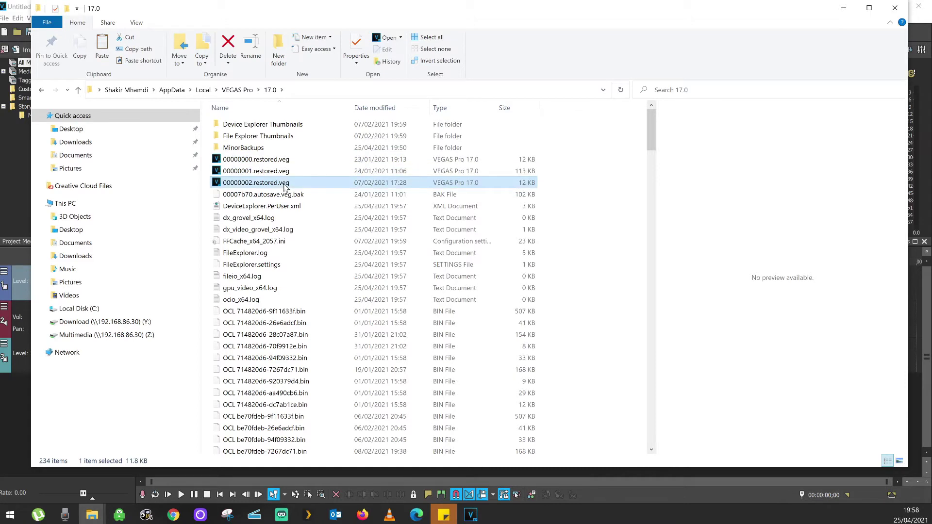
{"action": "left_click", "coordinate": [290, 159]}
{"action": "left_click", "coordinate": [329, 176]}
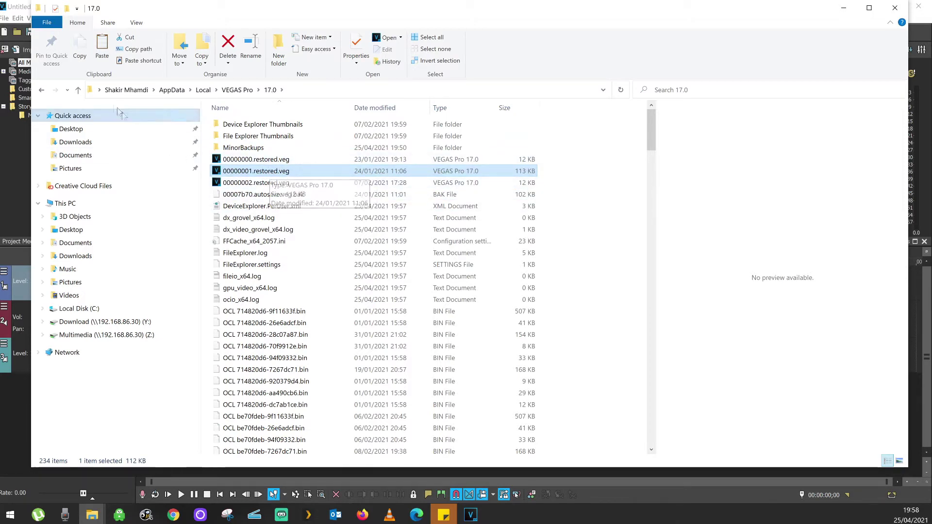
{"action": "left_click", "coordinate": [47, 22]}
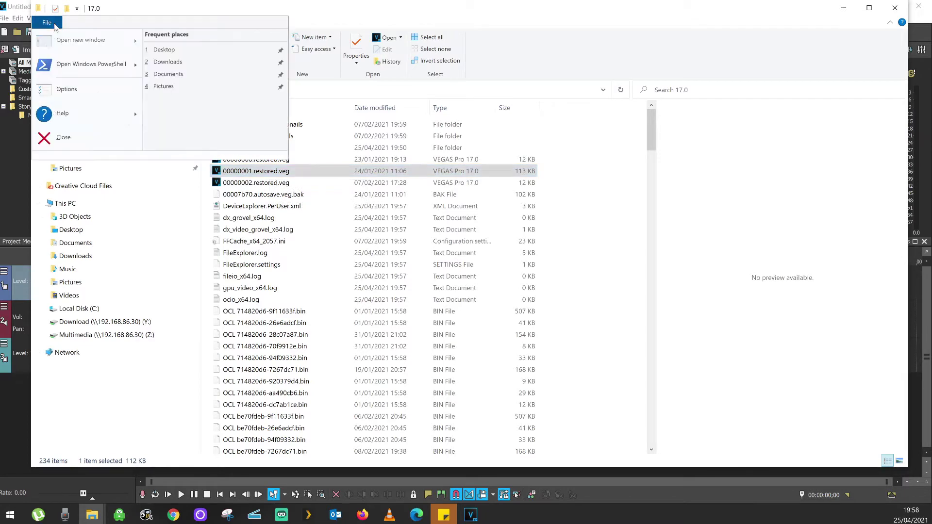
{"action": "left_click", "coordinate": [67, 89]}
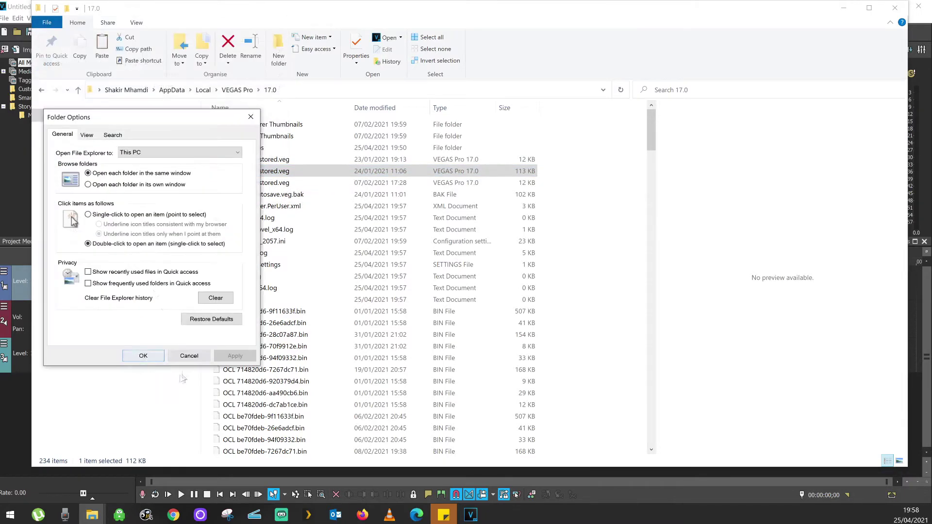
{"action": "left_click", "coordinate": [86, 135]}
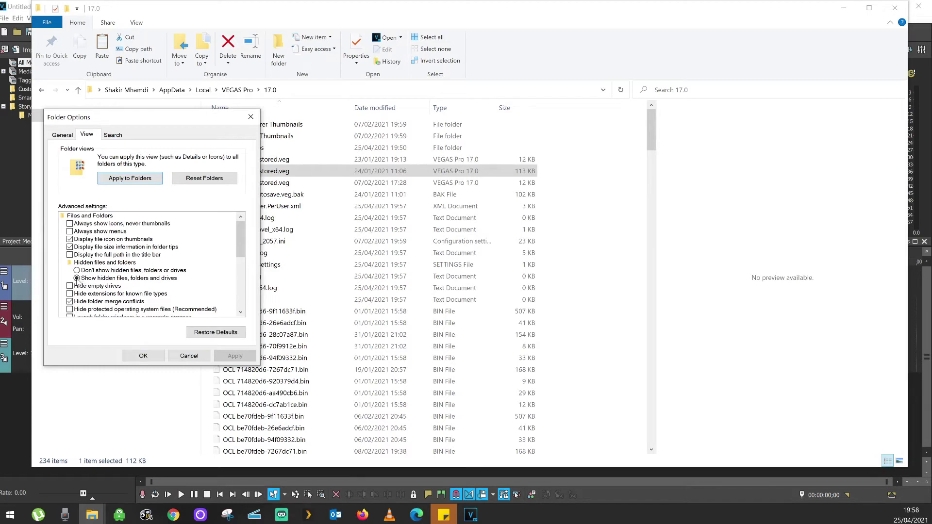
{"action": "left_click", "coordinate": [145, 357]}
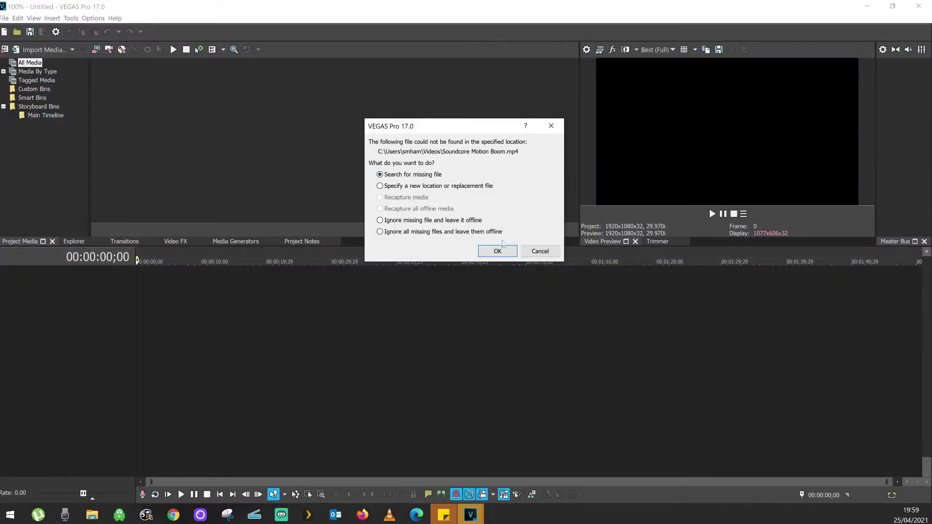
Dismiss the missing Soundcore Motion Boom.mp4 prompt and return to the 17.0 folder window.
{"action": "left_click", "coordinate": [539, 251]}
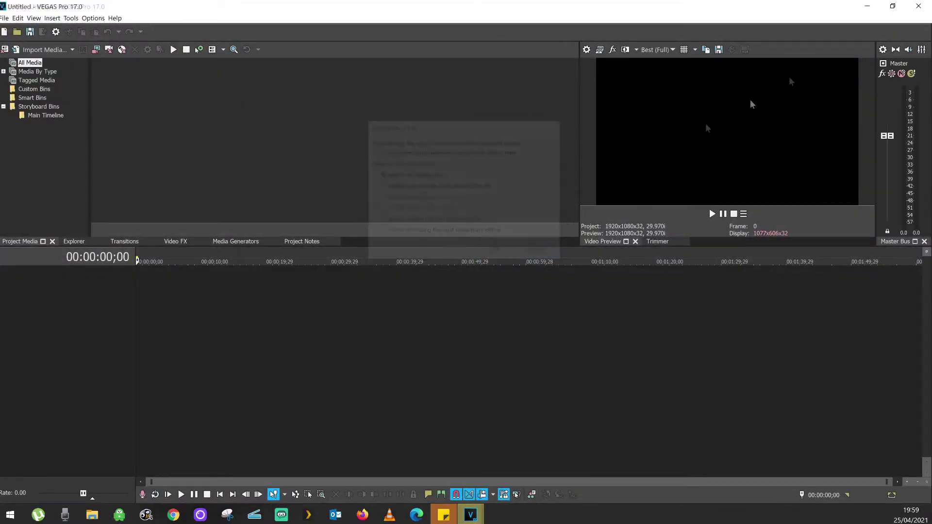
{"action": "key", "text": "alt+Tab"}
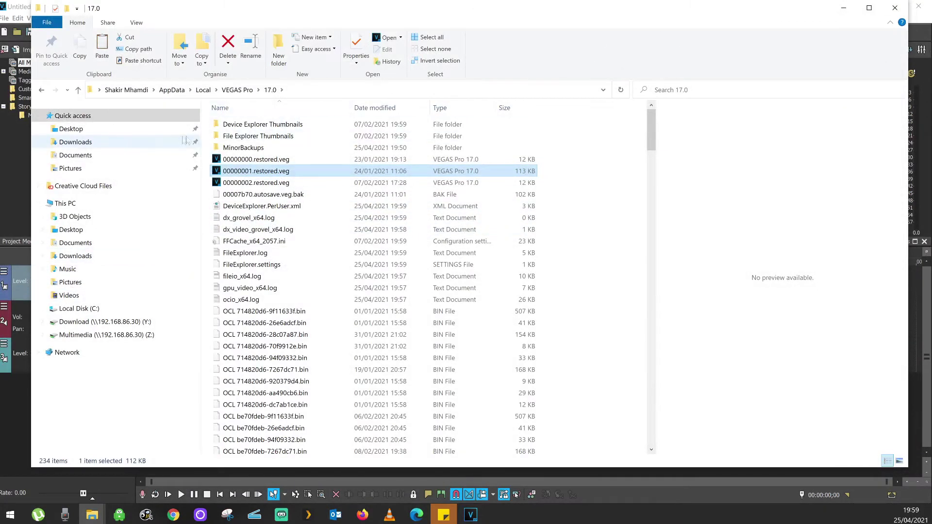
Open the Smart Band folder under Videos and look over its video and backup files.
{"action": "left_click", "coordinate": [69, 295]}
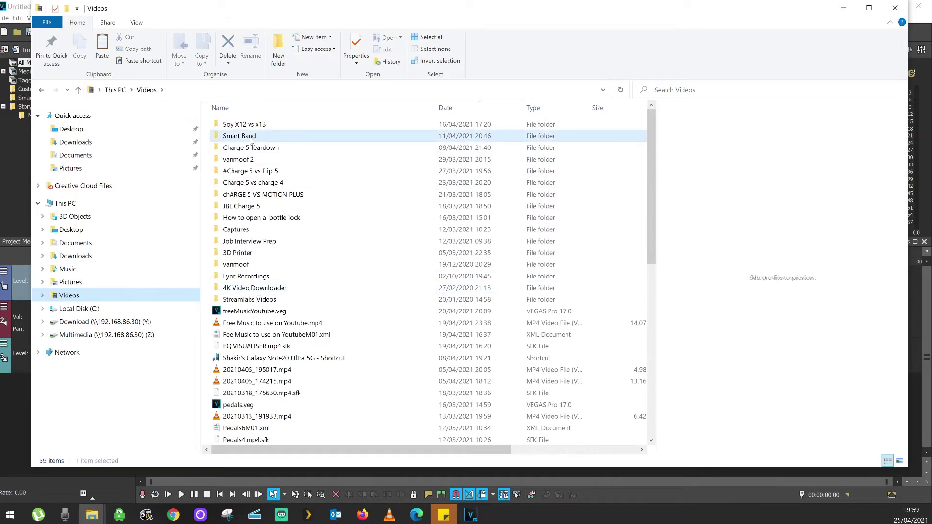
{"action": "double_click", "coordinate": [241, 136]}
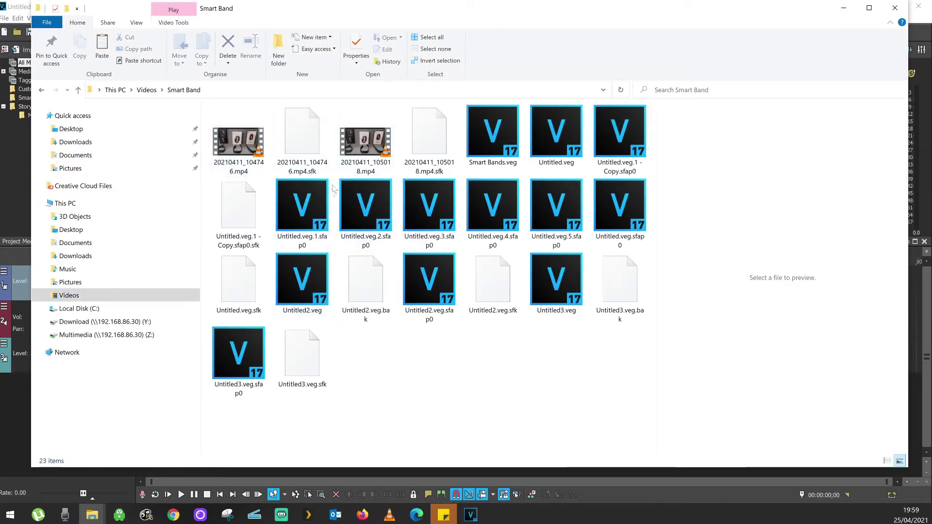
{"action": "left_click", "coordinate": [366, 142]}
{"action": "left_click", "coordinate": [359, 211]}
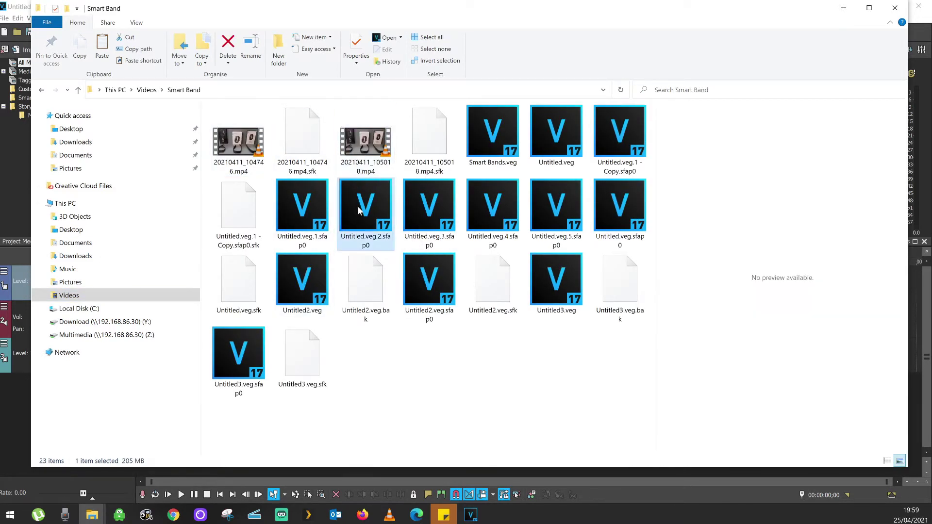
{"action": "left_click", "coordinate": [379, 166]}
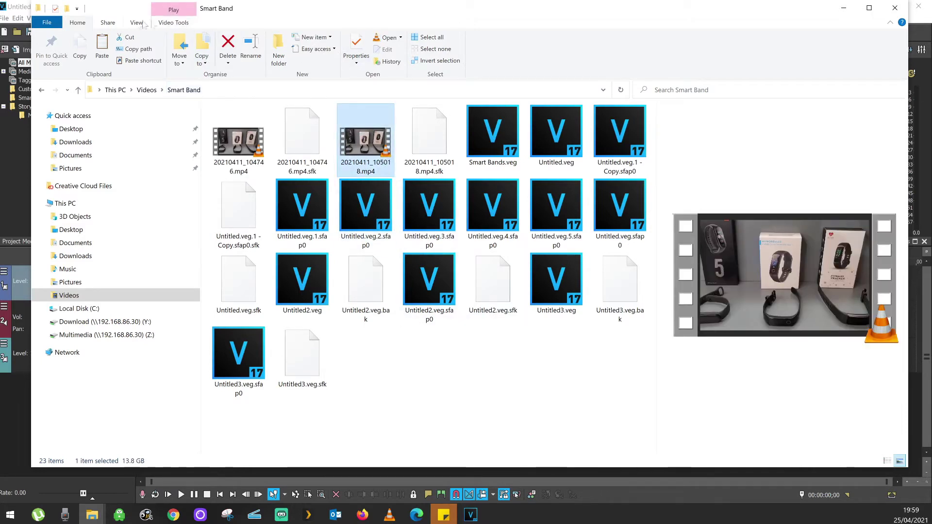
Switch the folder to Details view and select Untitled.veg (62.1 KB).
{"action": "left_click", "coordinate": [136, 23]}
{"action": "left_click", "coordinate": [268, 49]}
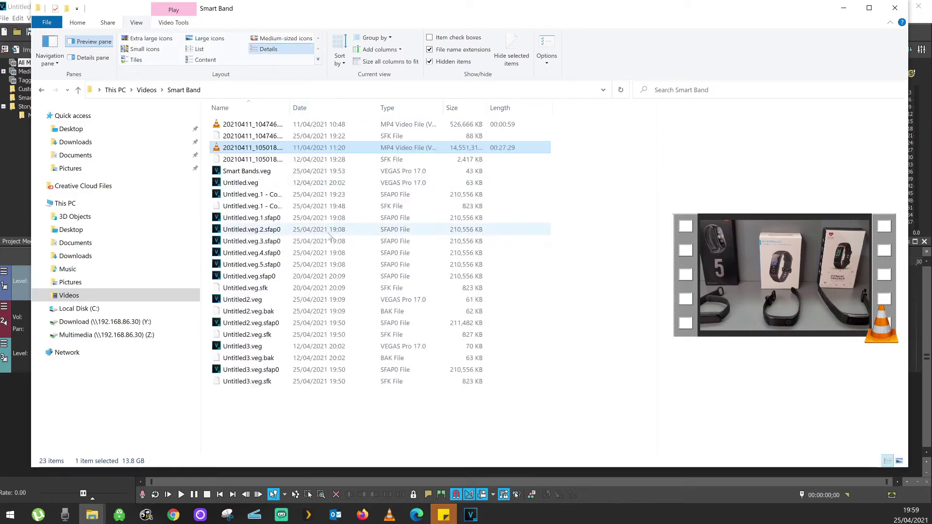
{"action": "left_click", "coordinate": [237, 185]}
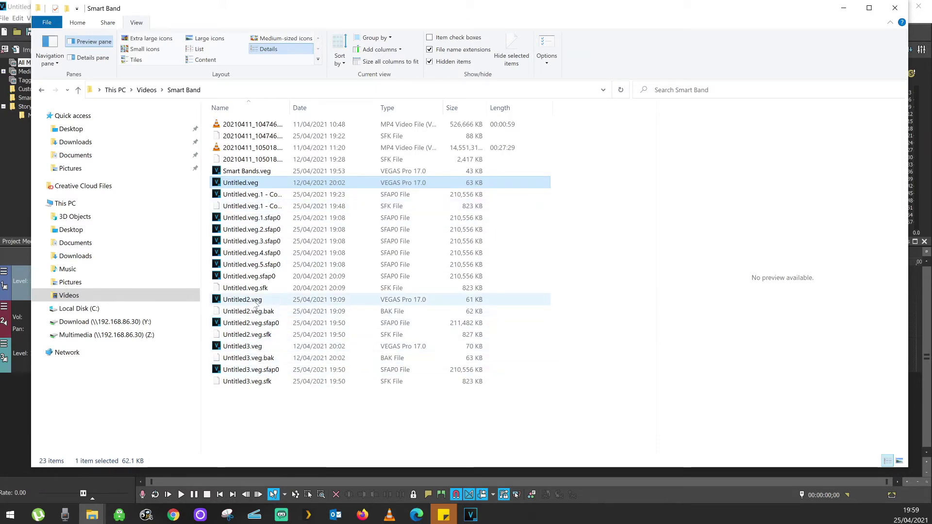
{"action": "left_click", "coordinate": [256, 305]}
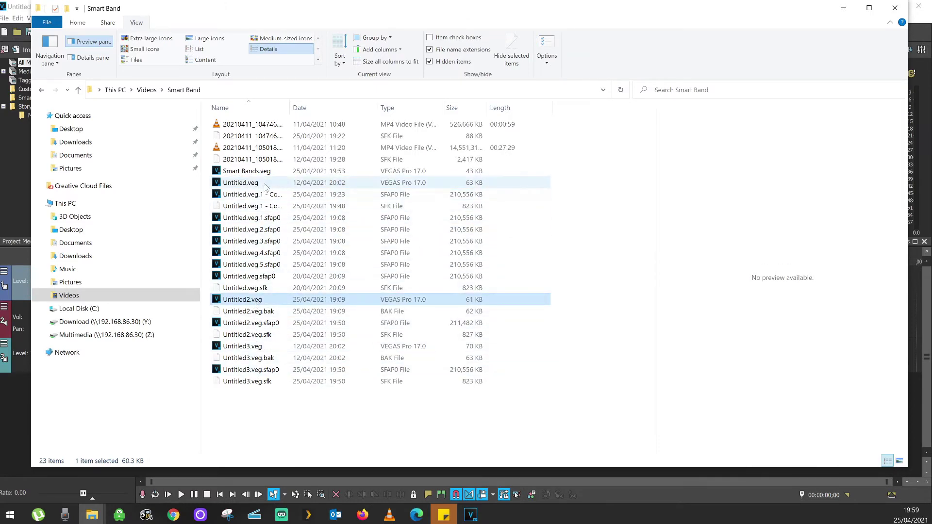
{"action": "left_click", "coordinate": [267, 186]}
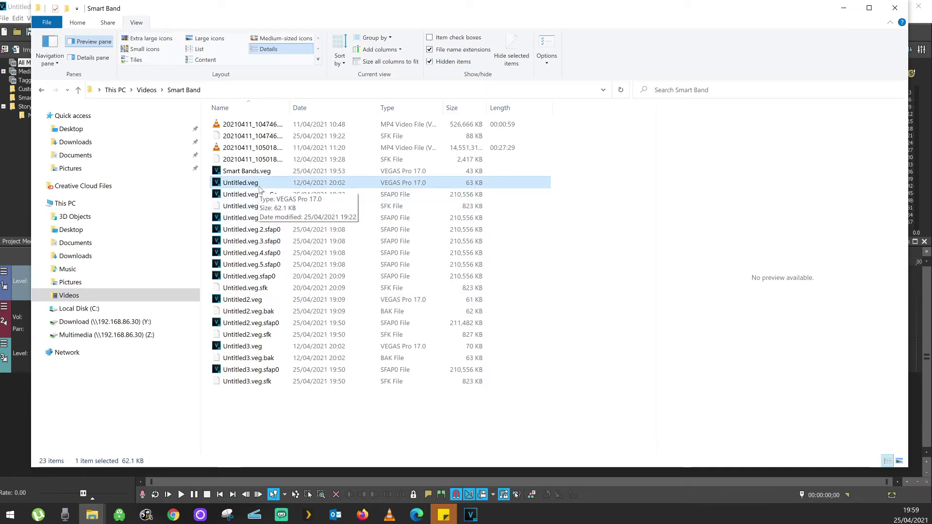
Open the 16/04/2021 previous version of Untitled.veg from its Properties window.
{"action": "right_click", "coordinate": [258, 187]}
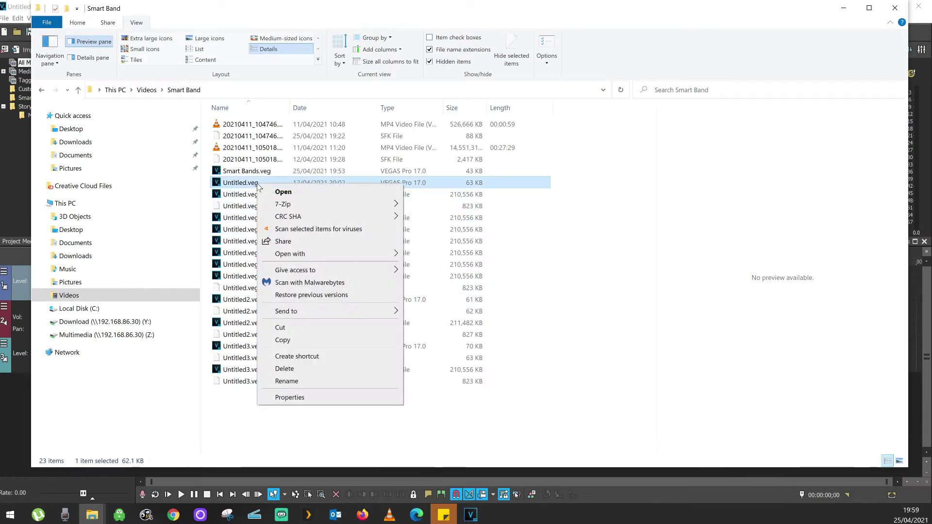
{"action": "left_click", "coordinate": [291, 397]}
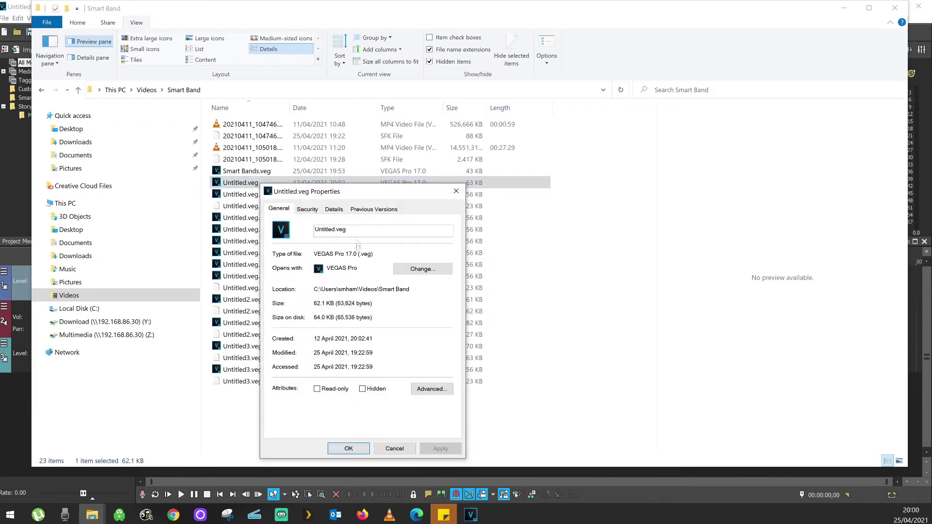
{"action": "left_click", "coordinate": [374, 209]}
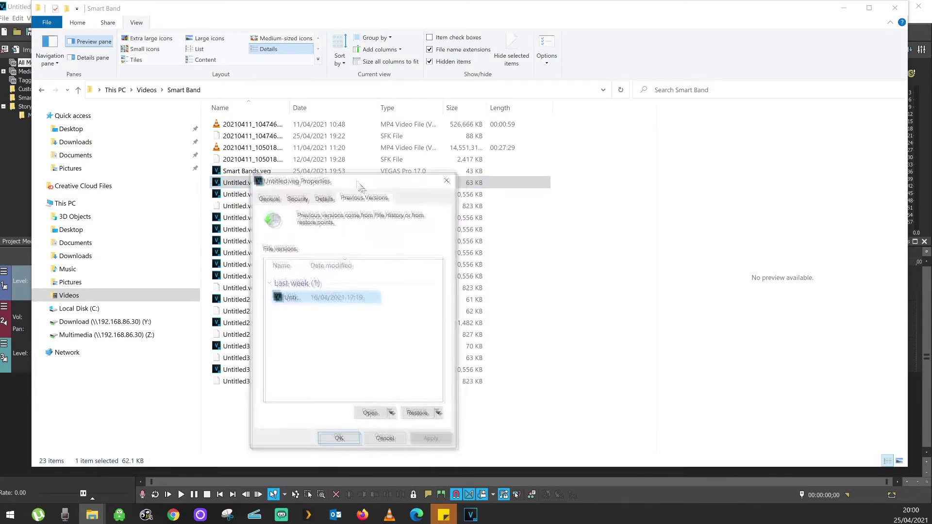
{"action": "left_click_drag", "start_coordinate": [328, 191], "coordinate": [284, 133]}
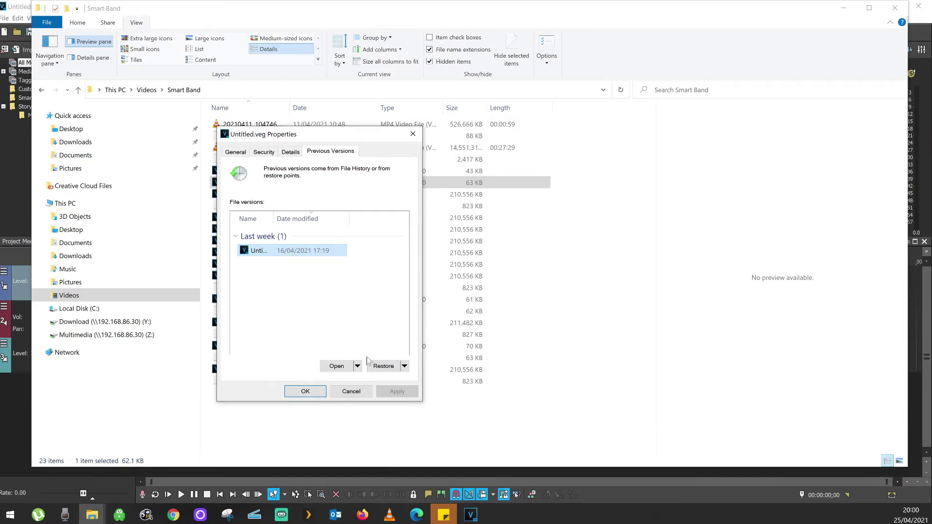
{"action": "left_click", "coordinate": [336, 366]}
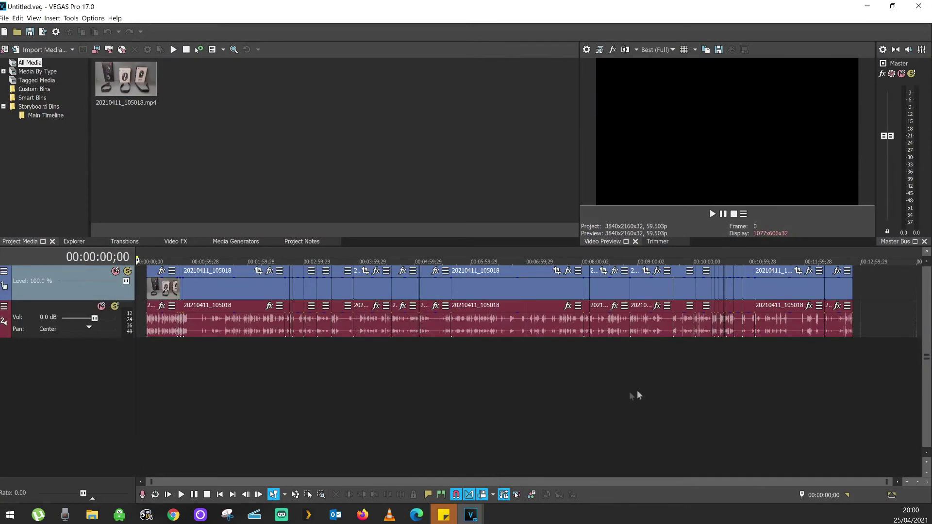
Preview the recovered timeline from end to start, stopping near the three-minute mark.
{"action": "left_click", "coordinate": [780, 385]}
{"action": "left_click", "coordinate": [817, 388]}
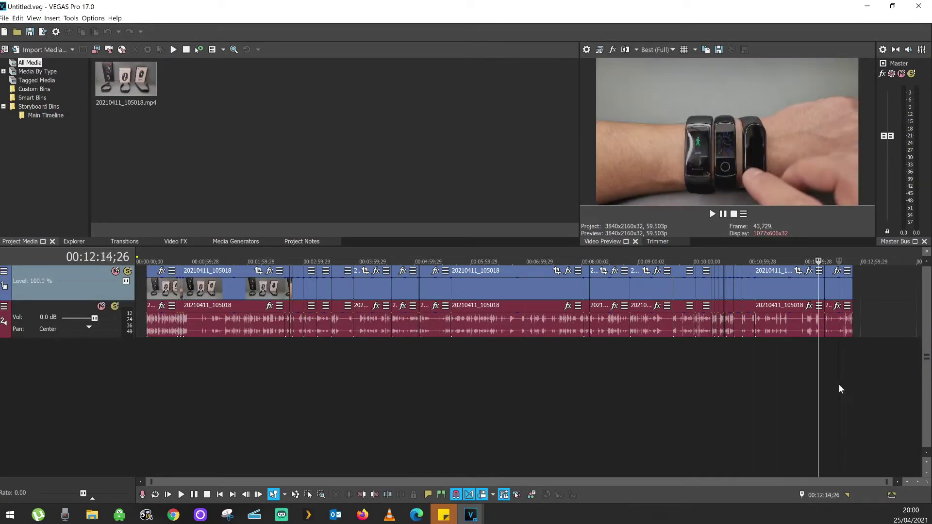
{"action": "left_click", "coordinate": [832, 386]}
{"action": "left_click", "coordinate": [762, 388]}
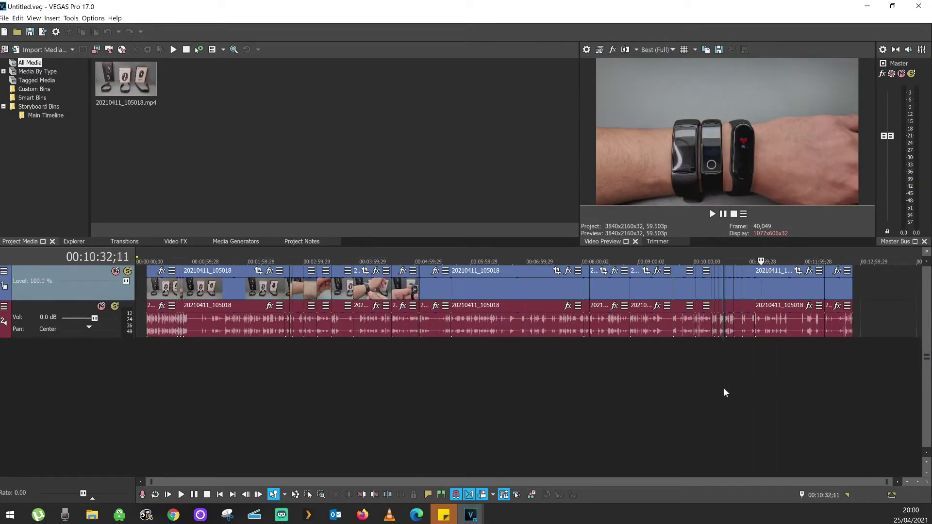
{"action": "left_click", "coordinate": [649, 393]}
{"action": "left_click", "coordinate": [590, 399]}
{"action": "left_click", "coordinate": [527, 401]}
{"action": "left_click", "coordinate": [407, 408]}
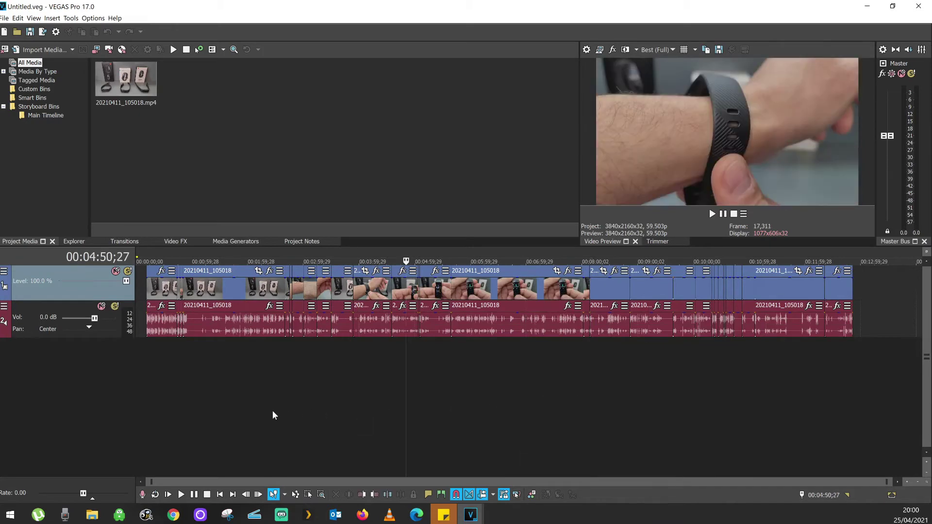
{"action": "left_click", "coordinate": [272, 414]}
{"action": "left_click", "coordinate": [188, 416]}
{"action": "left_click", "coordinate": [304, 408]}
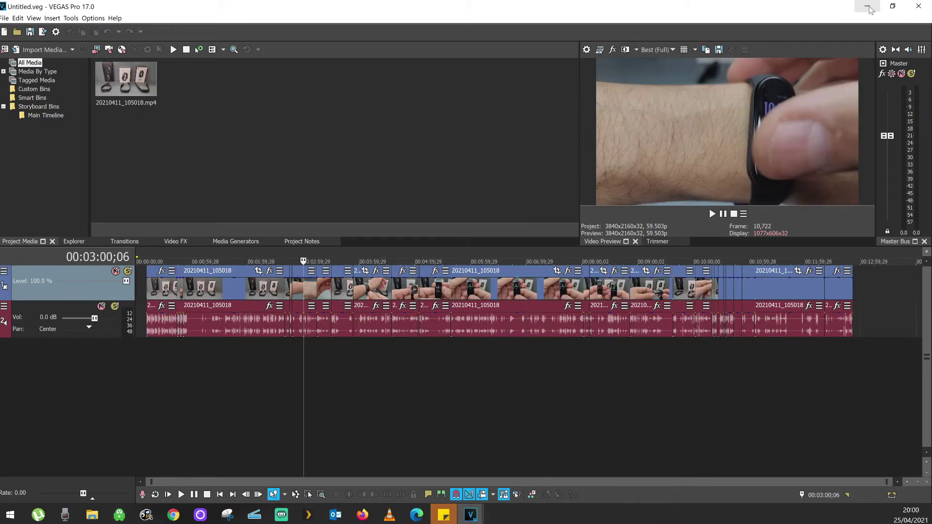
Begin Save As with the Smart Bands.veg name, then cancel without saving.
{"action": "left_click", "coordinate": [5, 18]}
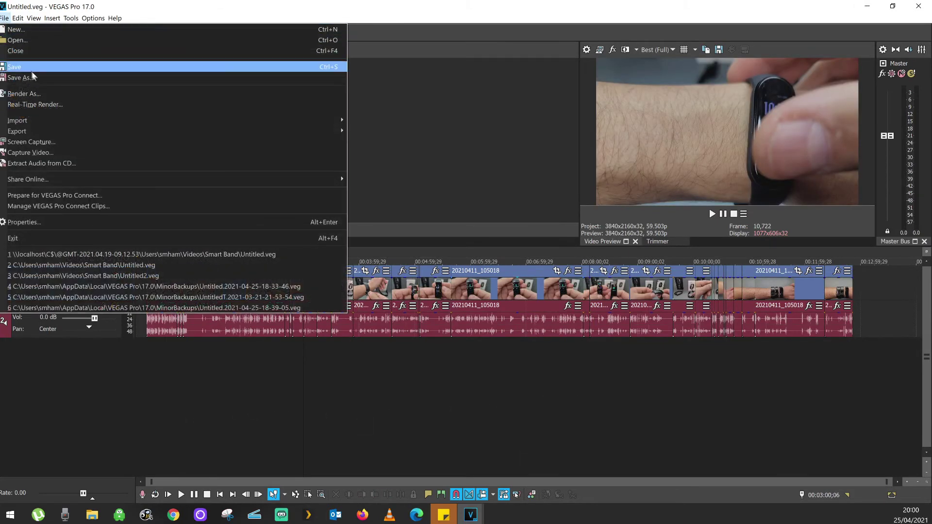
{"action": "left_click", "coordinate": [29, 75]}
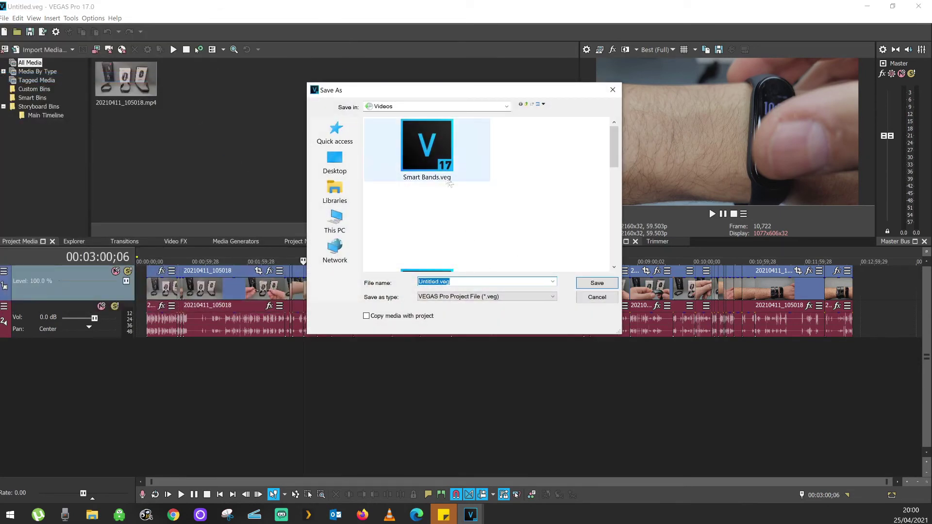
{"action": "left_click", "coordinate": [451, 165]}
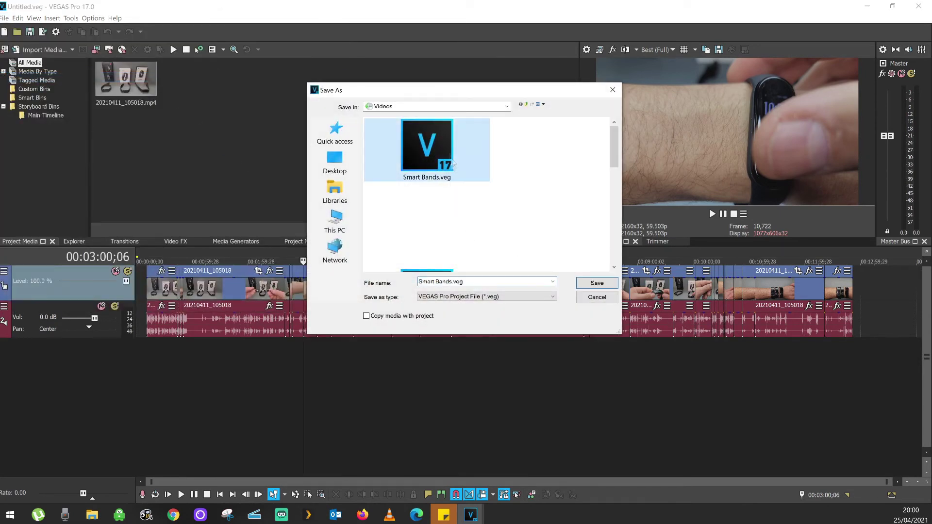
{"action": "left_click", "coordinate": [594, 297]}
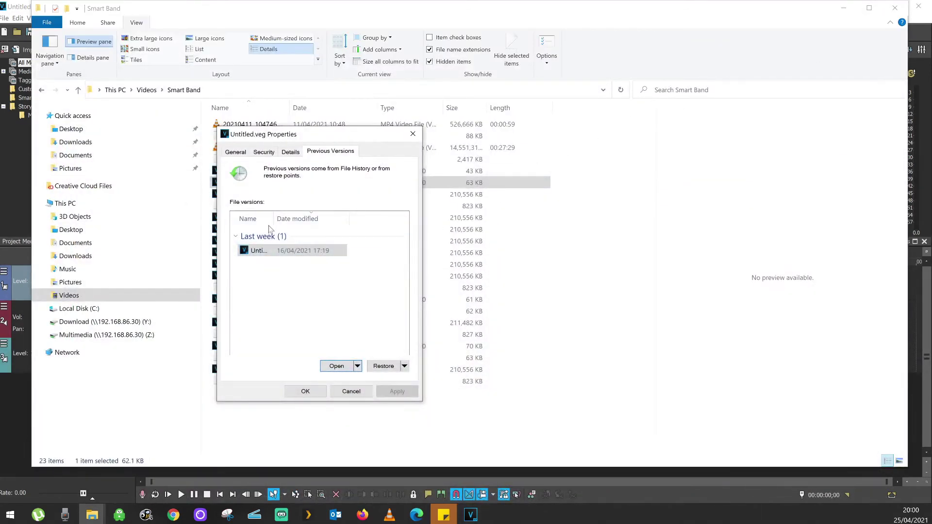
Widen the Name column, then close the Properties and Smart Band folder windows.
{"action": "left_click_drag", "start_coordinate": [275, 218], "coordinate": [305, 219]}
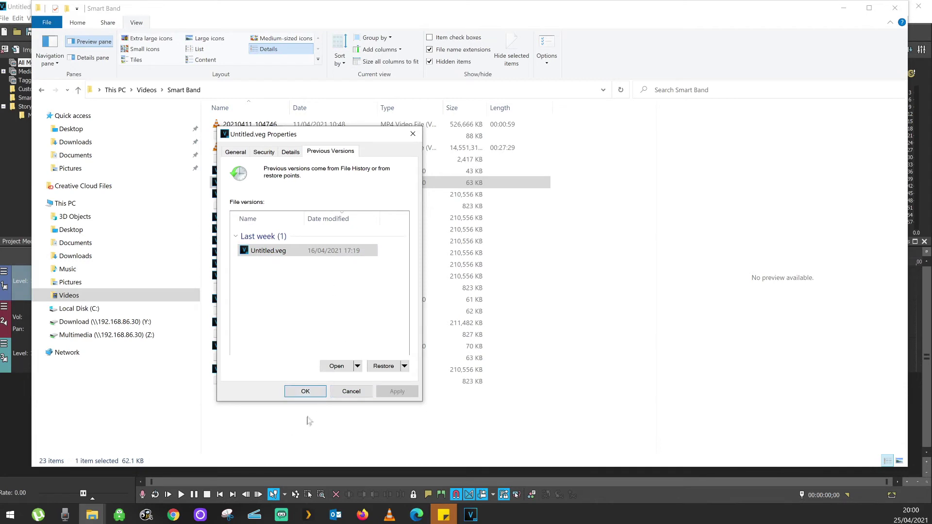
{"action": "left_click", "coordinate": [352, 391]}
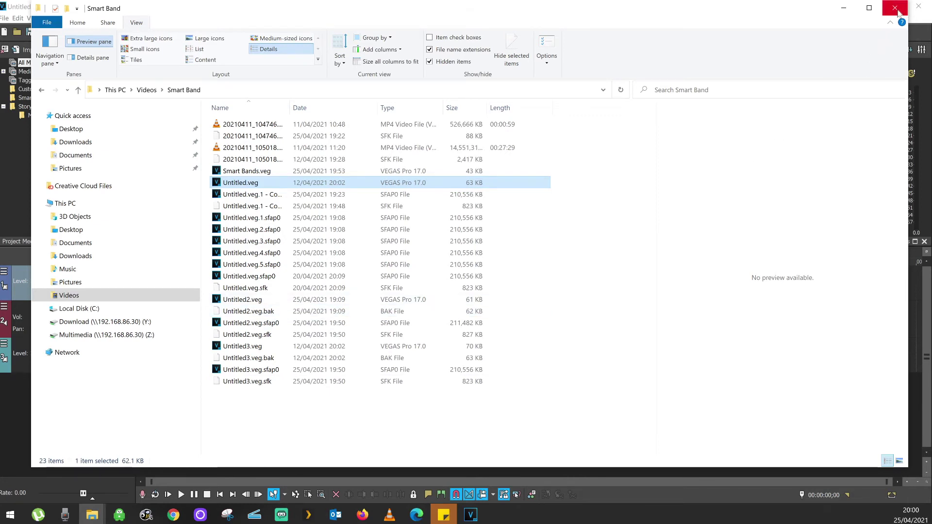
{"action": "left_click", "coordinate": [898, 10]}
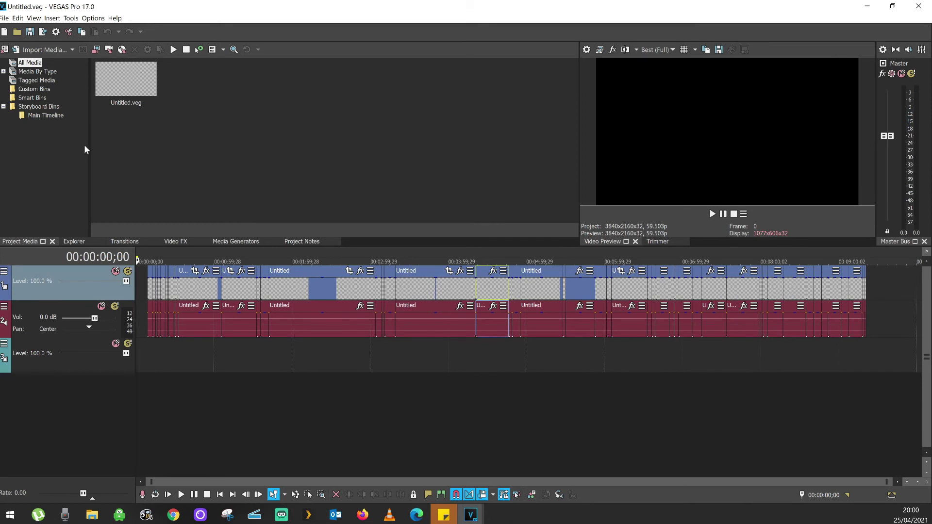
Browse the File menu without saving, then move on to the Edit menu.
{"action": "key", "text": "alt+f"}
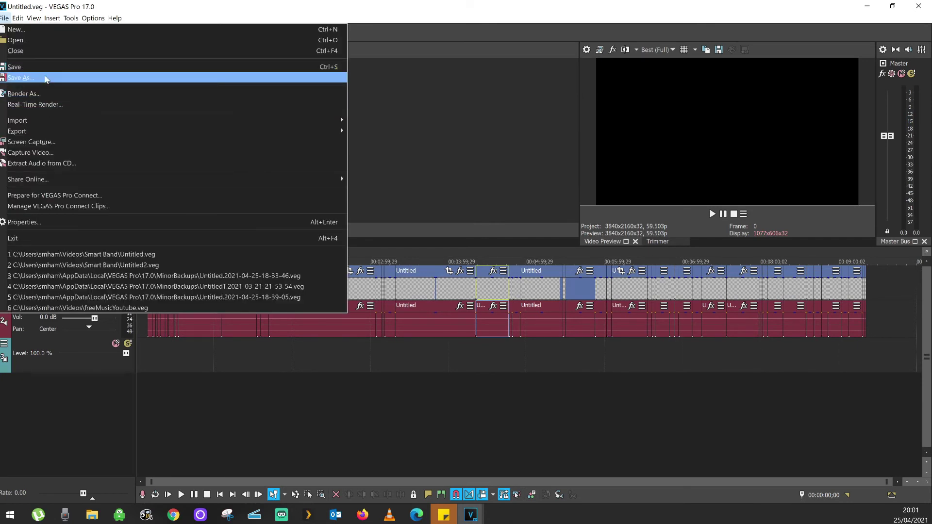
{"action": "left_click", "coordinate": [5, 17]}
{"action": "left_click", "coordinate": [17, 17]}
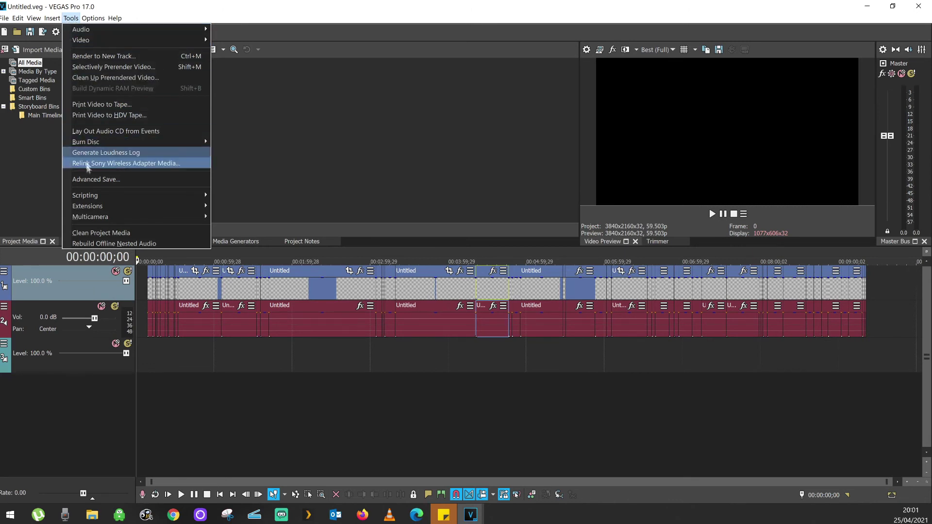
In the Advanced Save dialog, set backups every 2 minutes to the Temporary Files Folder and confirm.
{"action": "left_click", "coordinate": [125, 180]}
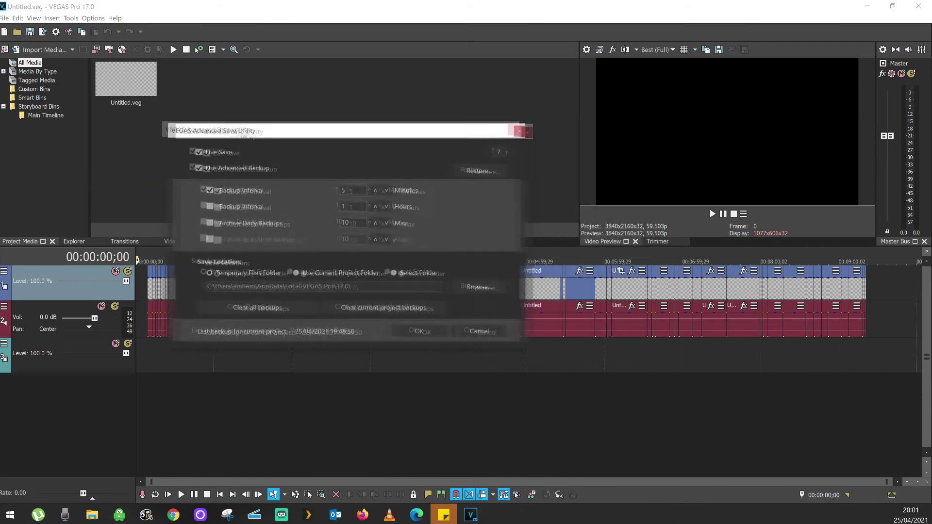
{"action": "left_click_drag", "start_coordinate": [364, 149], "coordinate": [234, 132]}
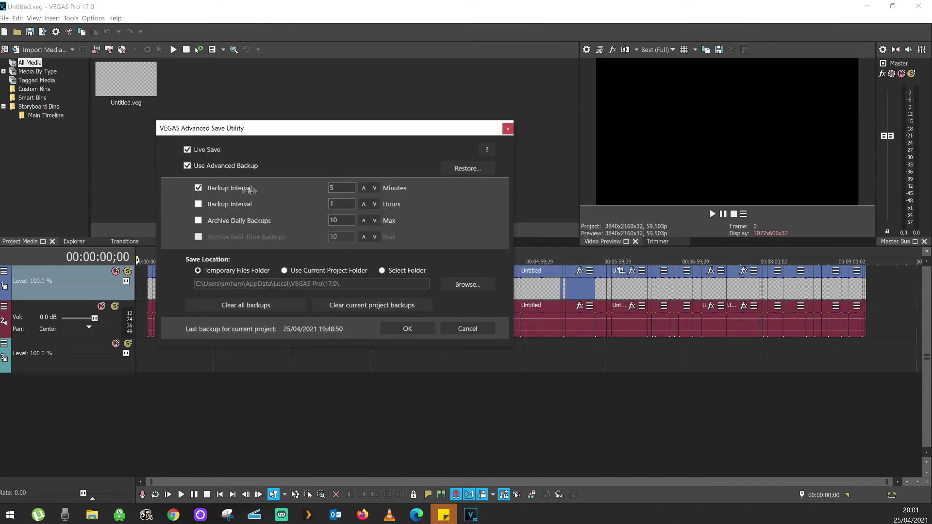
{"action": "left_click", "coordinate": [374, 189]}
{"action": "left_click", "coordinate": [374, 188]}
{"action": "left_click", "coordinate": [364, 188]}
{"action": "left_click", "coordinate": [374, 188]}
{"action": "left_click", "coordinate": [285, 271]}
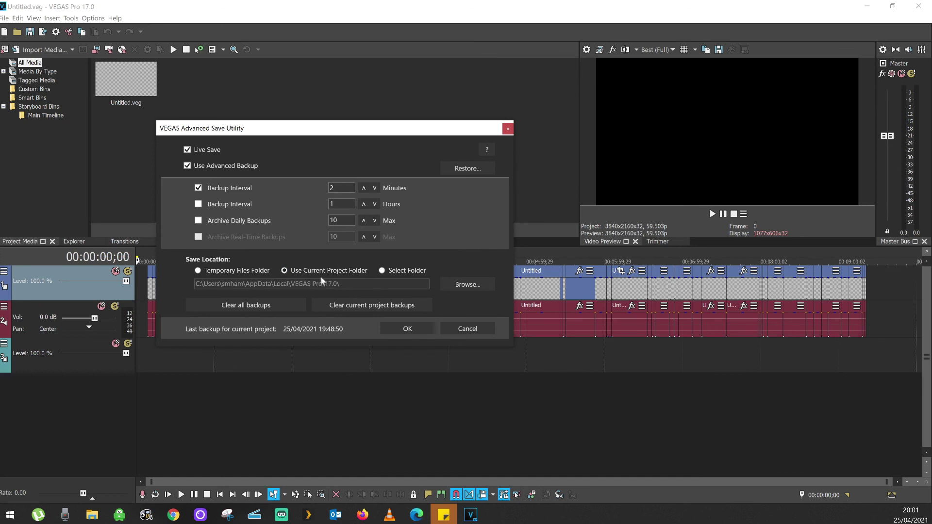
{"action": "left_click", "coordinate": [397, 271]}
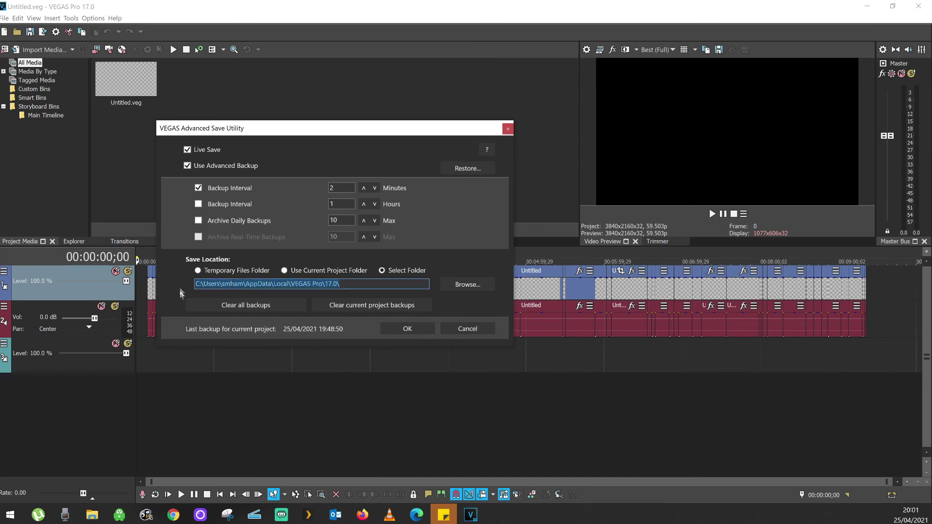
{"action": "left_click", "coordinate": [198, 272]}
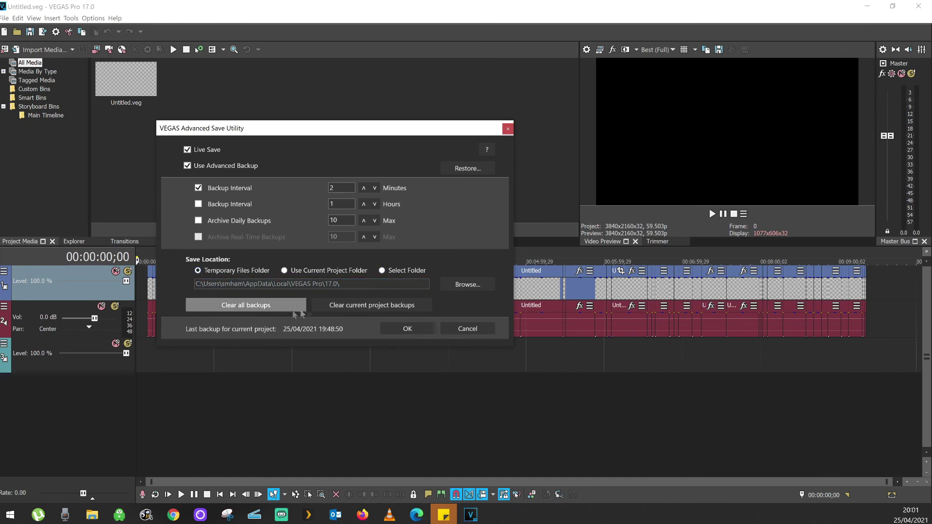
{"action": "left_click", "coordinate": [399, 331]}
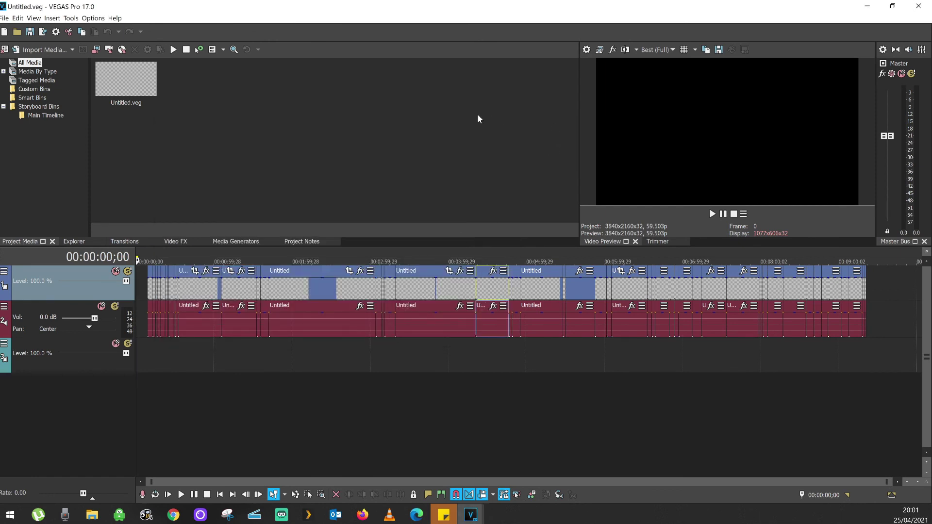